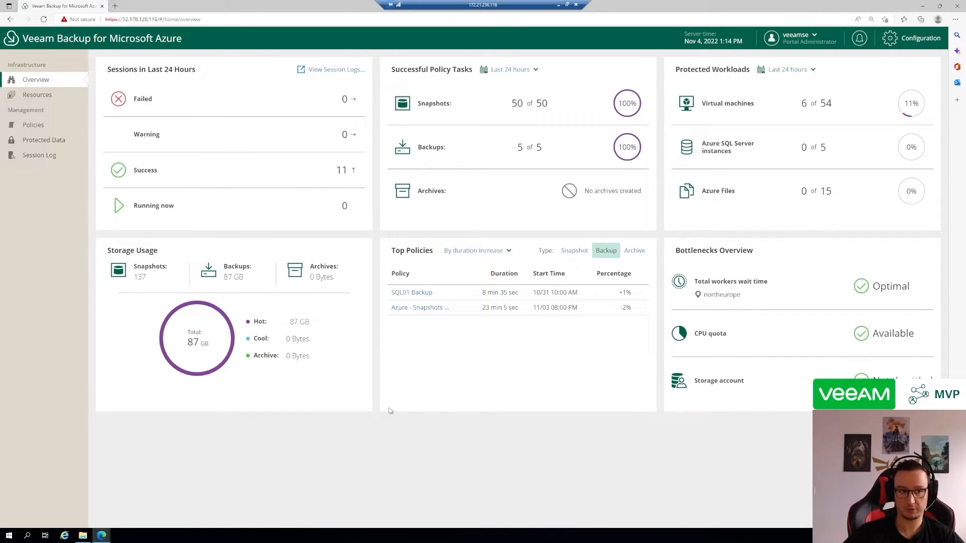
# Start adding an Azure account named test in the configuration, view the service account types, and cancel
pyautogui.click(912, 39)
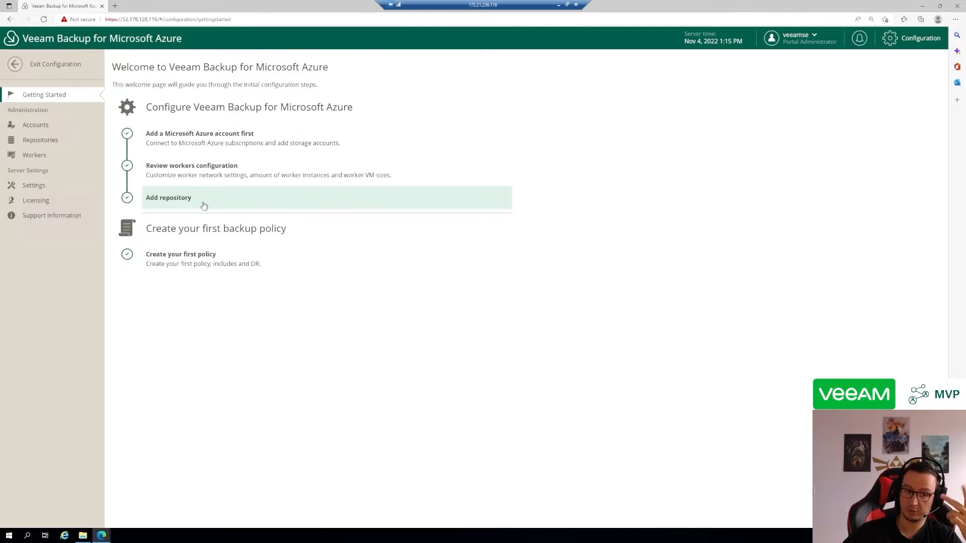
pyautogui.click(57, 129)
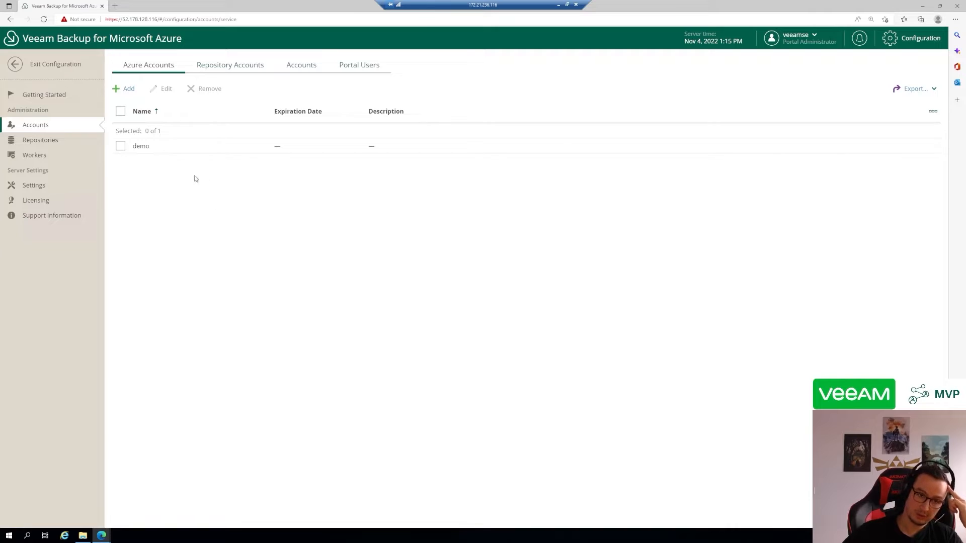
pyautogui.click(116, 94)
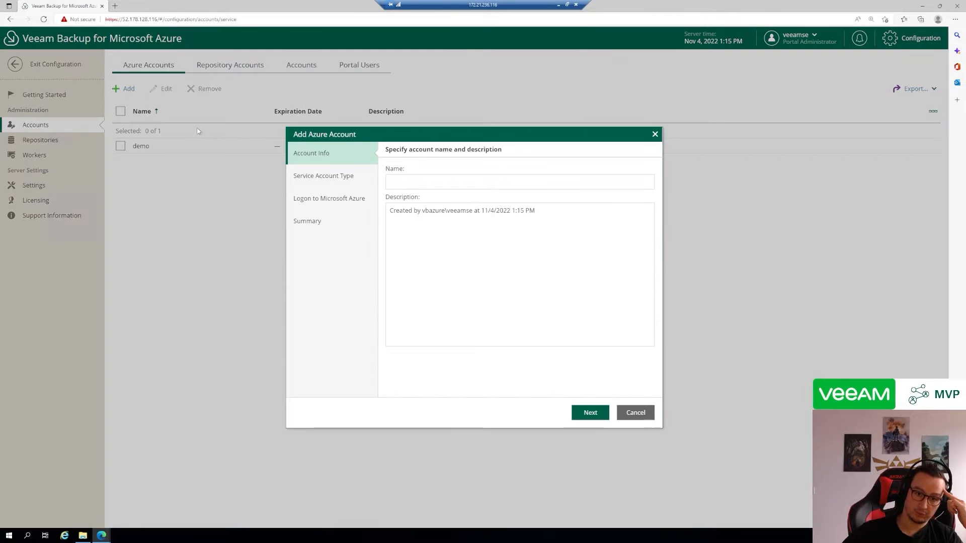
pyautogui.click(402, 182)
pyautogui.write('testr')
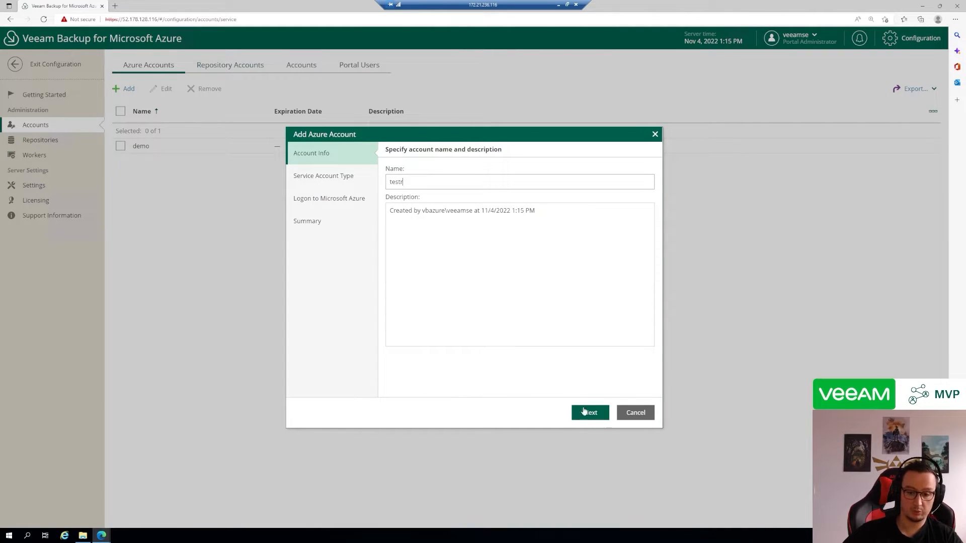
pyautogui.click(587, 412)
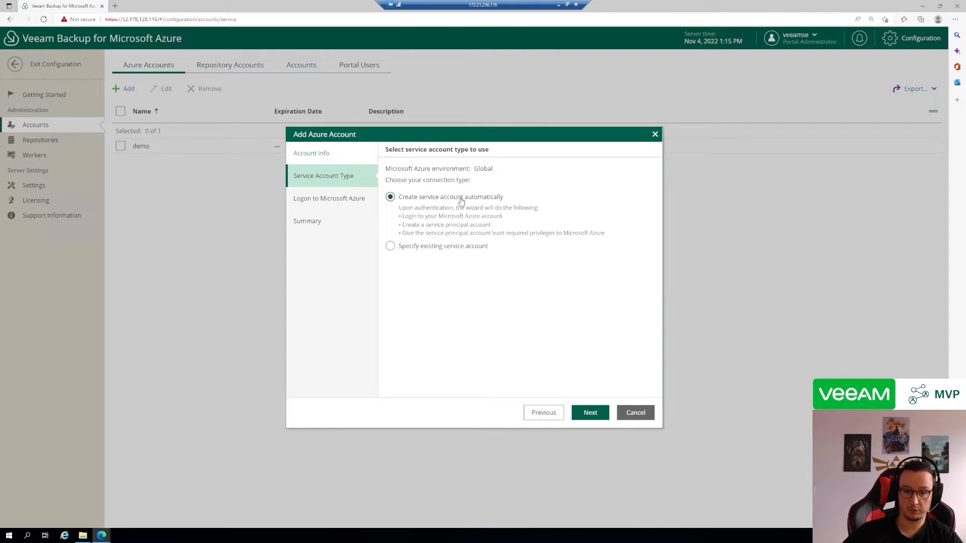
pyautogui.click(631, 413)
# Examine the name and encryption settings of VB for Azure Repository, leaving without saving
pyautogui.click(43, 143)
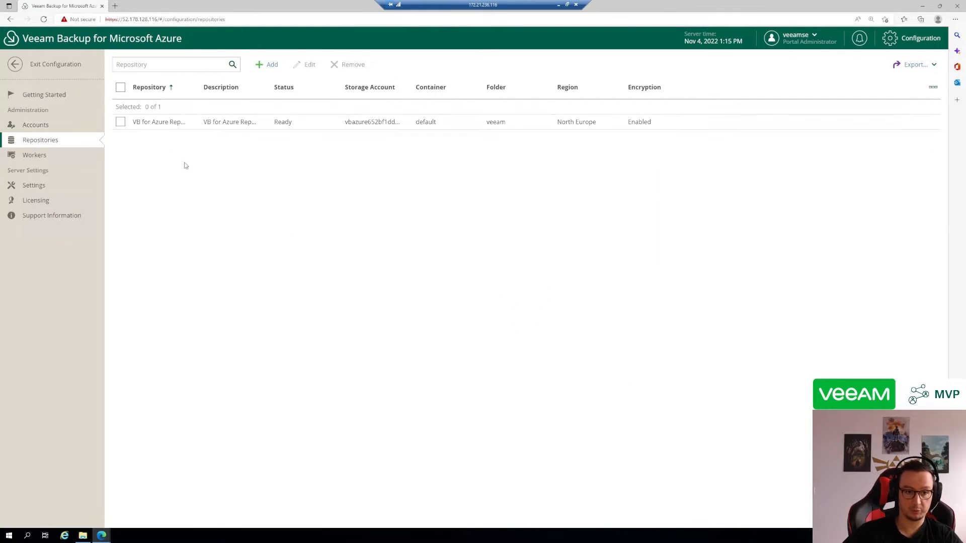
pyautogui.click(153, 125)
pyautogui.click(307, 65)
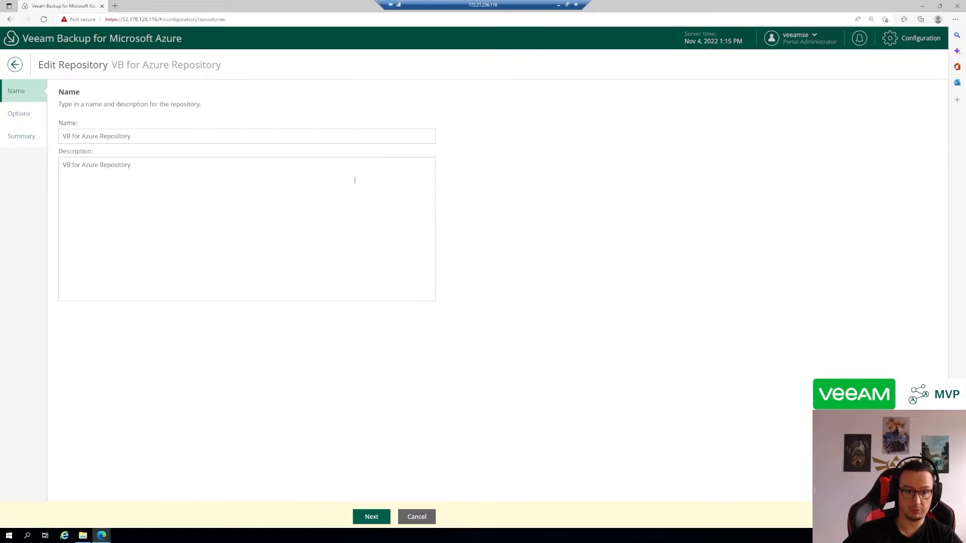
pyautogui.click(23, 116)
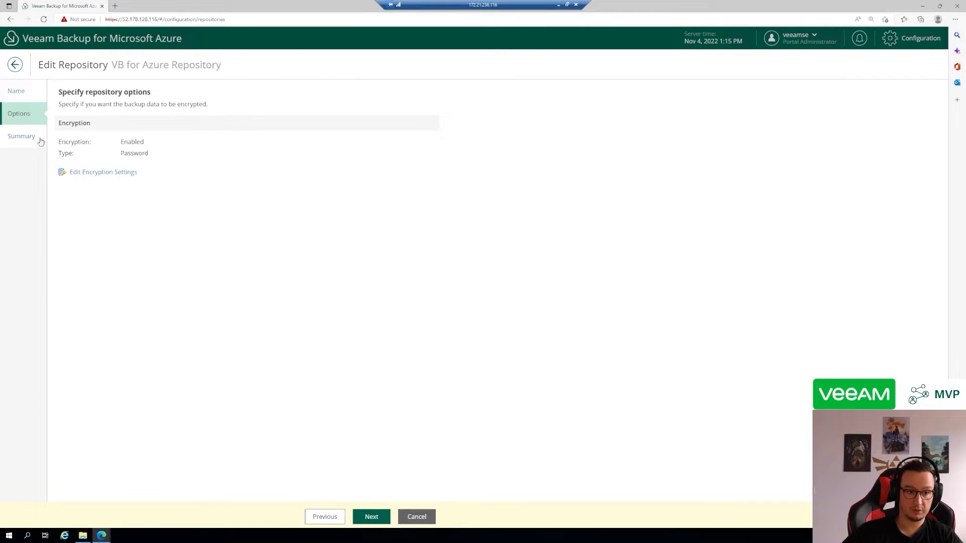
pyautogui.click(20, 91)
pyautogui.click(23, 114)
pyautogui.click(114, 171)
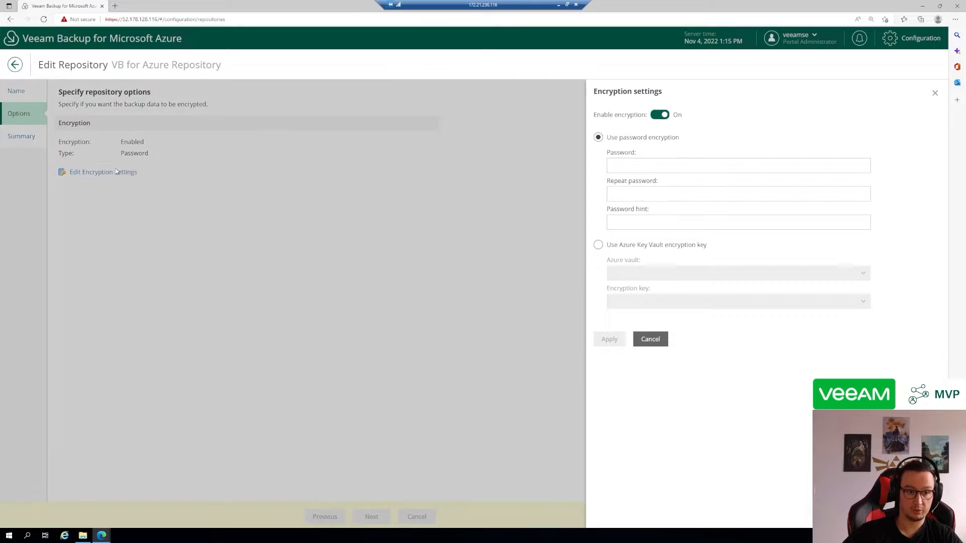
pyautogui.click(650, 340)
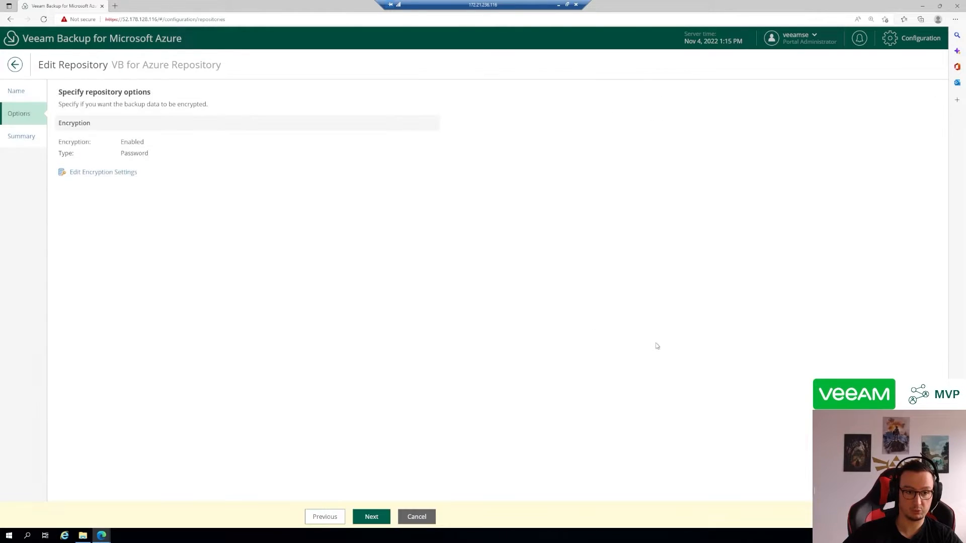
pyautogui.click(417, 517)
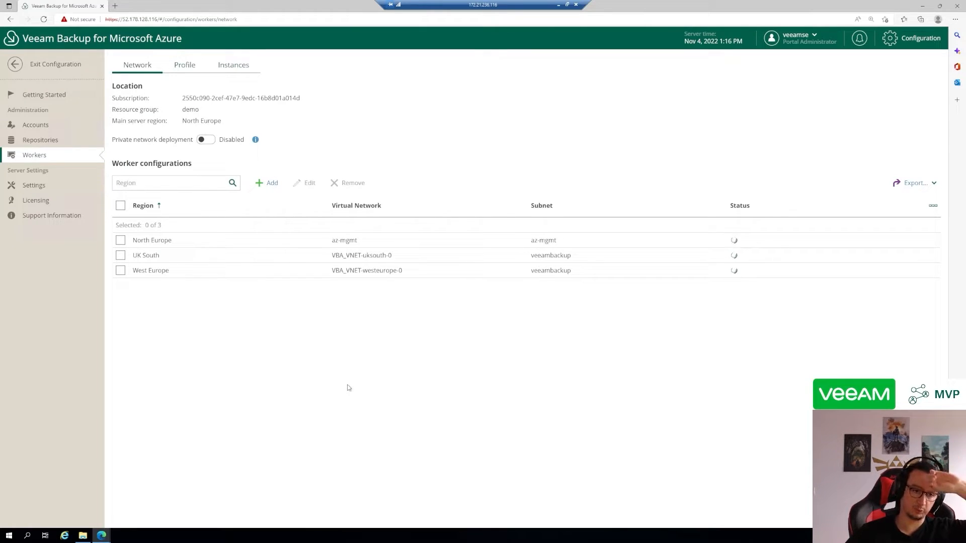
# Review the worker profiles and worker instances, and exit the configuration area
pyautogui.click(184, 65)
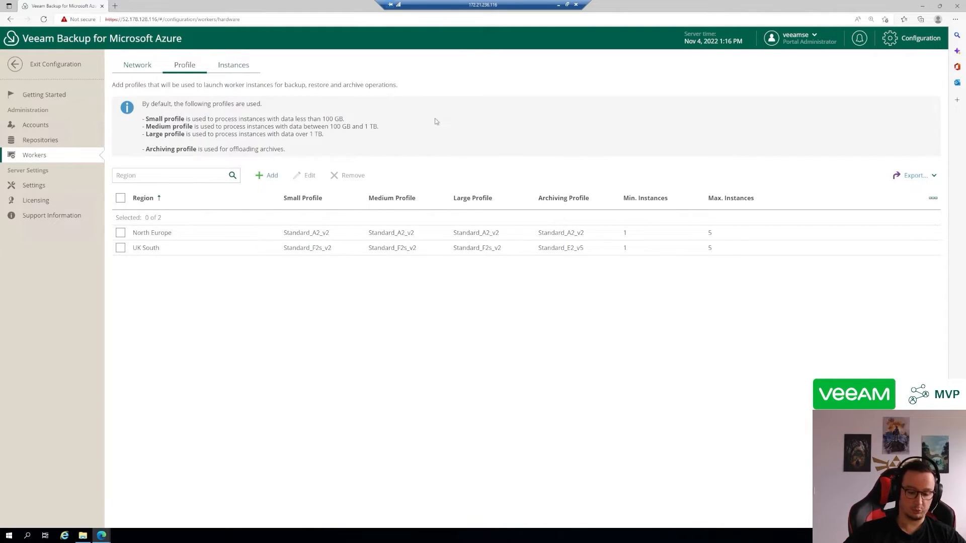
pyautogui.click(241, 69)
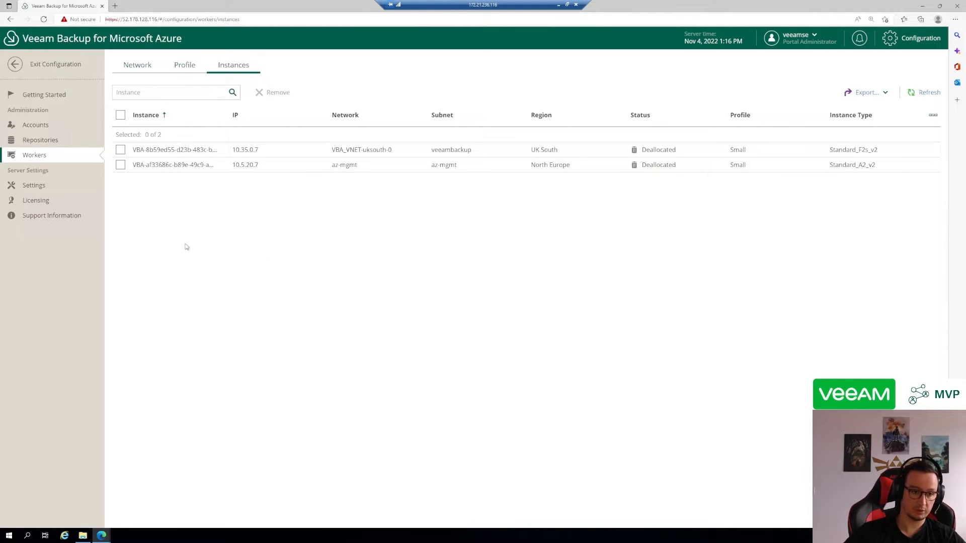
pyautogui.click(54, 66)
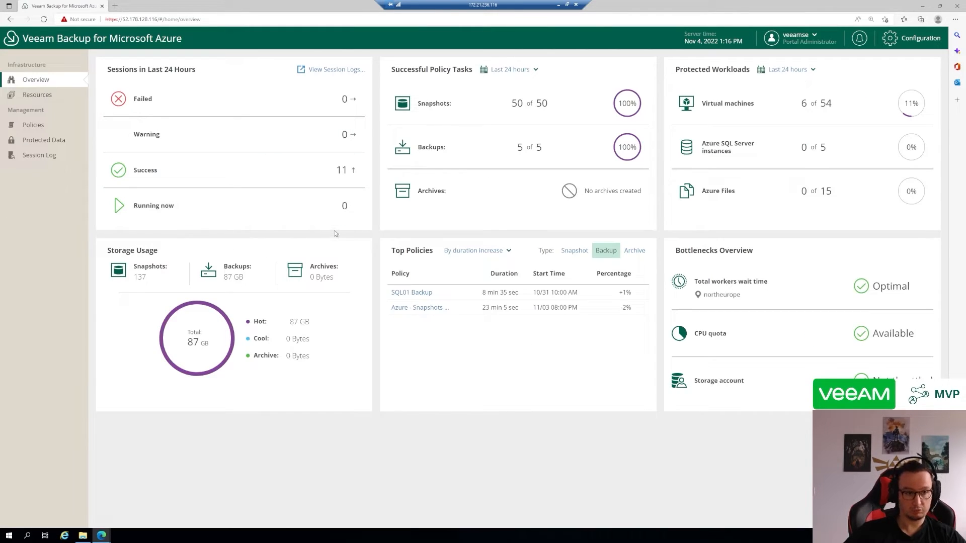
# Review the backup policies for virtual machines, Azure SQL and Azure Files, returning to the virtual machine policies
pyautogui.click(33, 125)
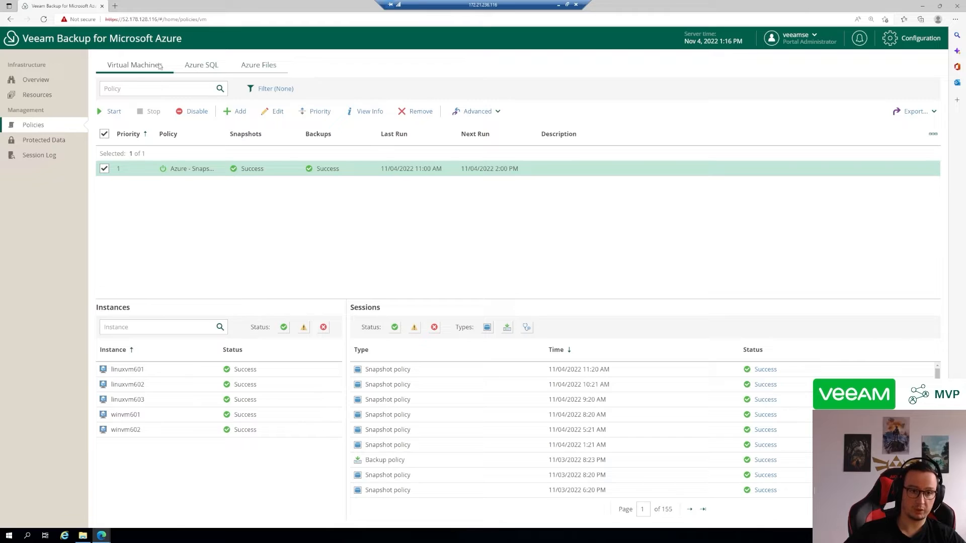
pyautogui.click(202, 66)
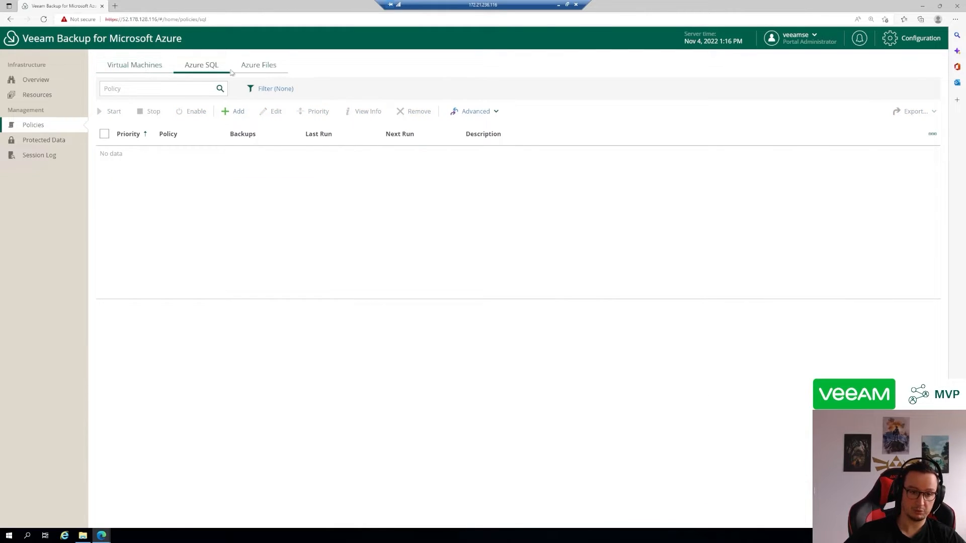
pyautogui.click(269, 71)
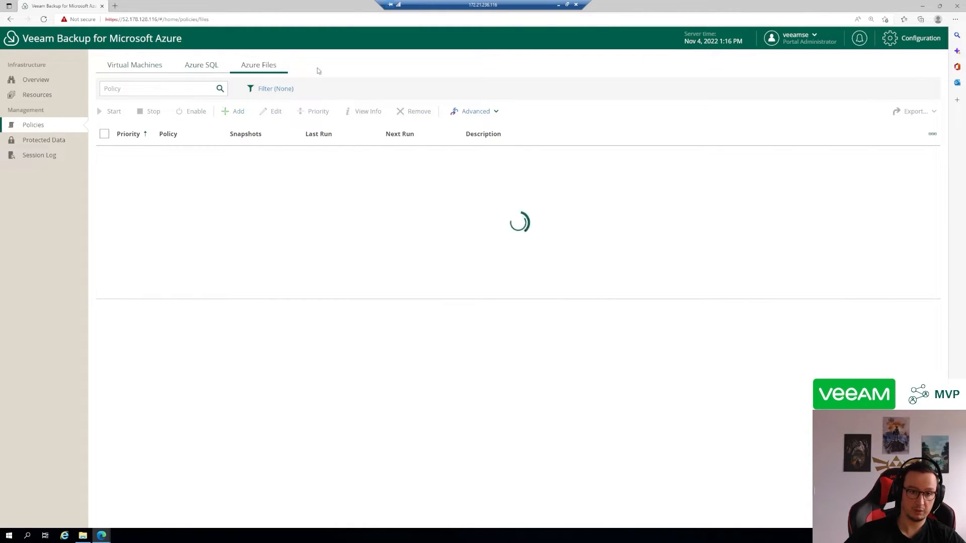
pyautogui.click(136, 68)
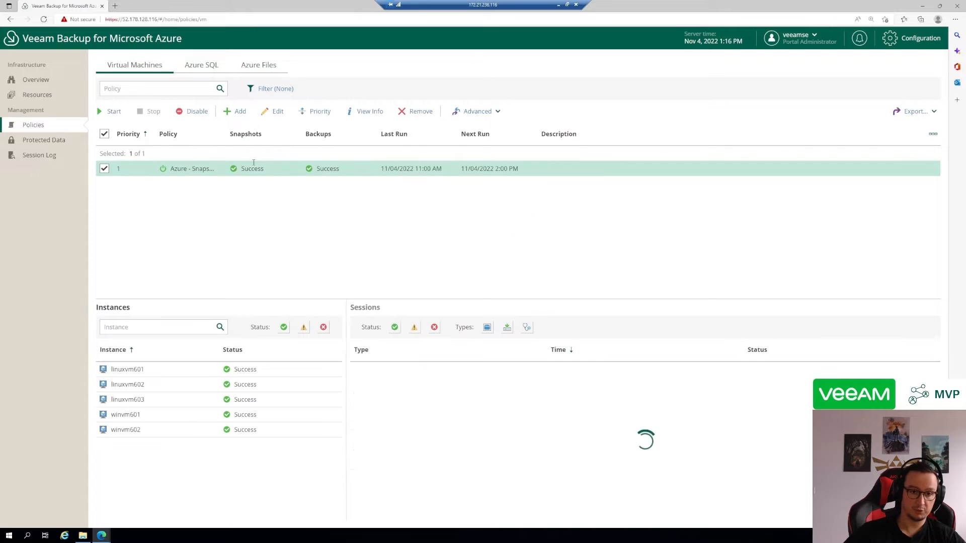
# Open the Azure - Snapshots and Backups policy for editing and examine its source account, regions and protected resources
pyautogui.click(278, 112)
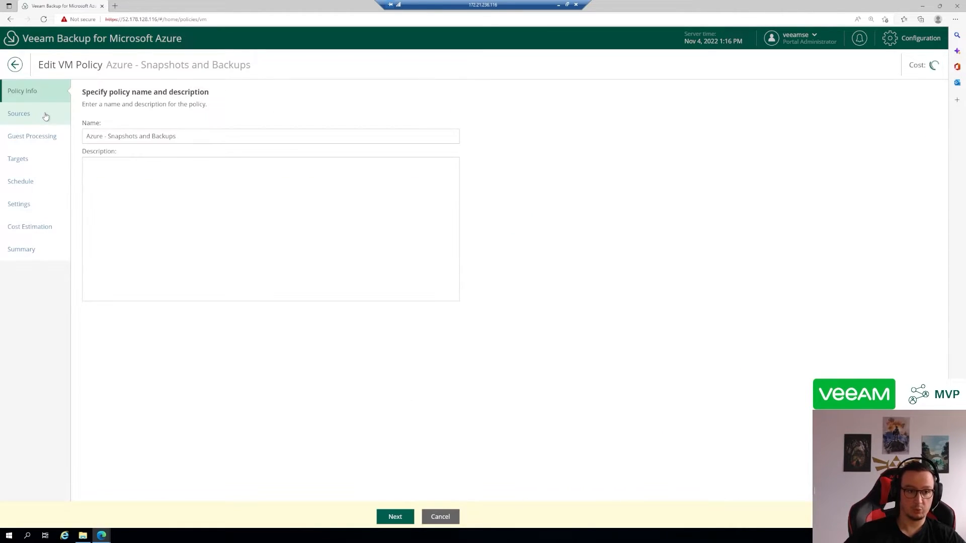
pyautogui.click(45, 117)
pyautogui.moveTo(379, 170); pyautogui.dragTo(111, 167)
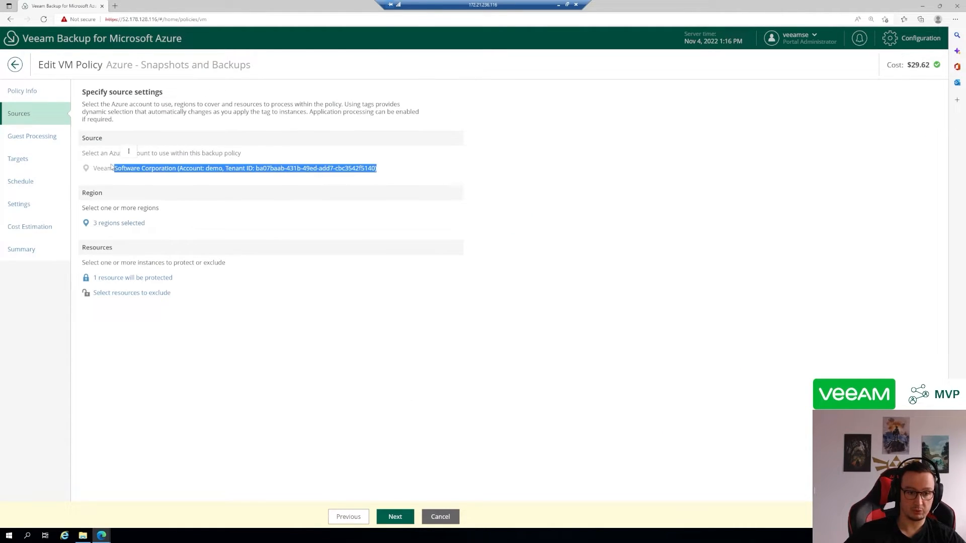
pyautogui.click(187, 184)
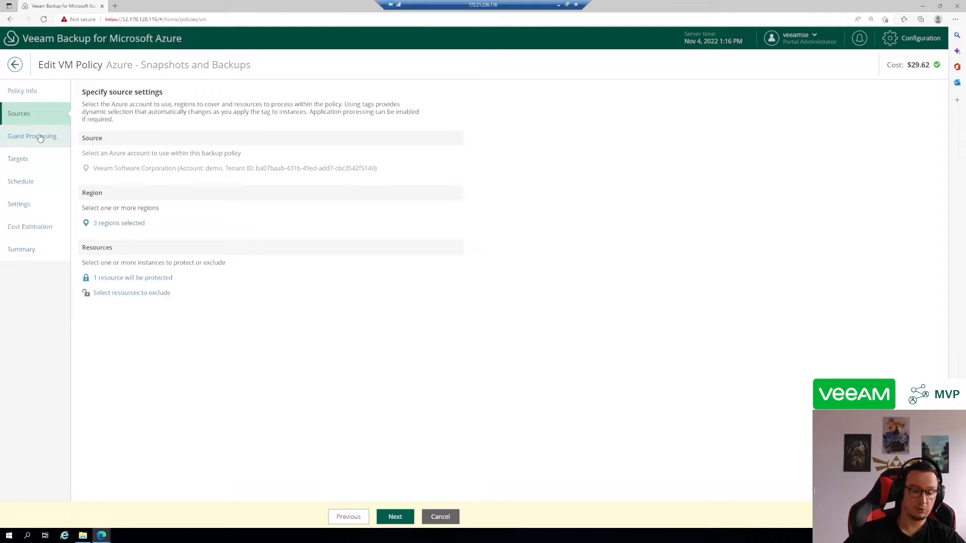
pyautogui.click(112, 223)
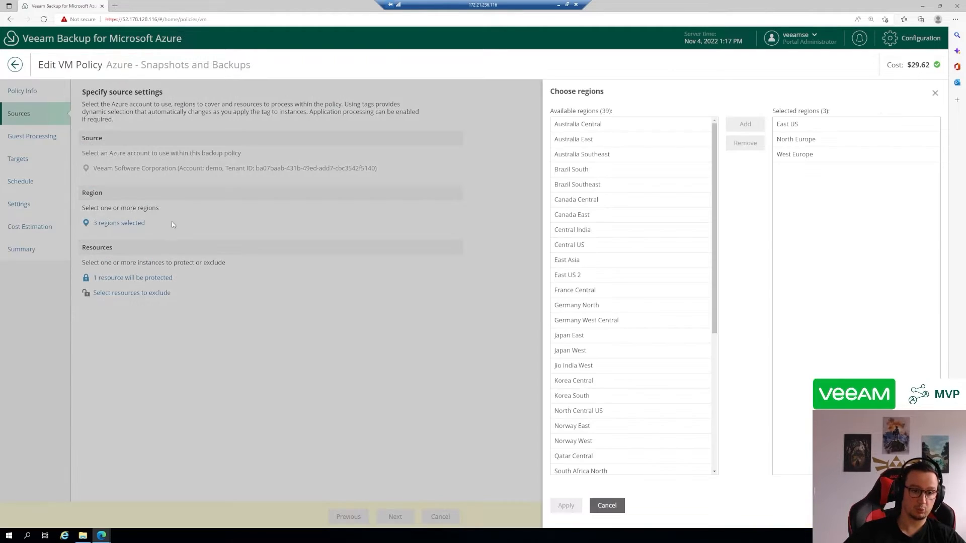
pyautogui.click(607, 507)
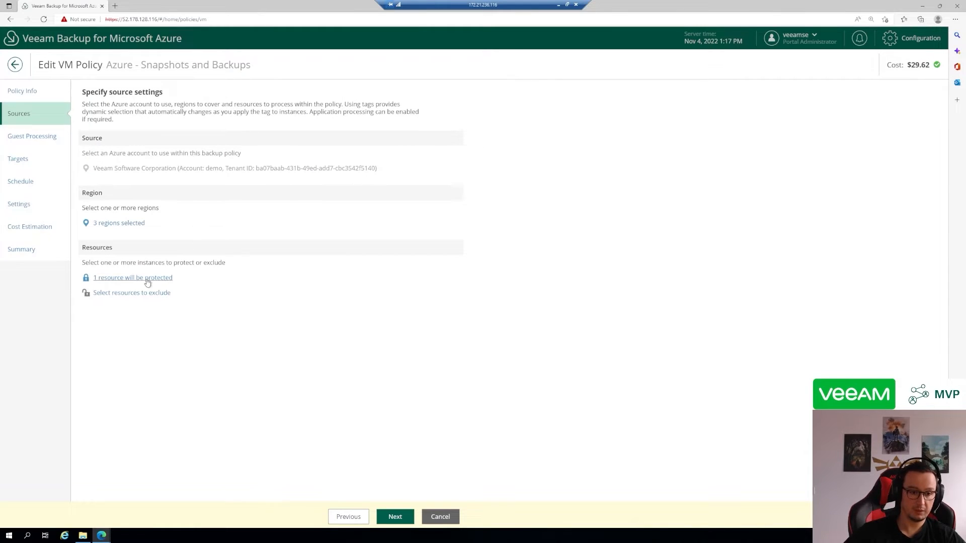
pyautogui.click(143, 280)
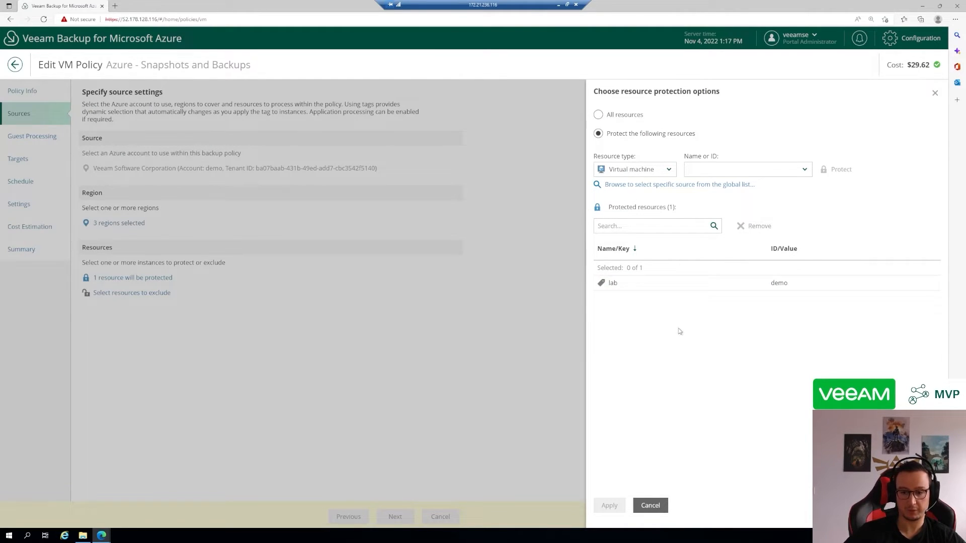
pyautogui.click(654, 505)
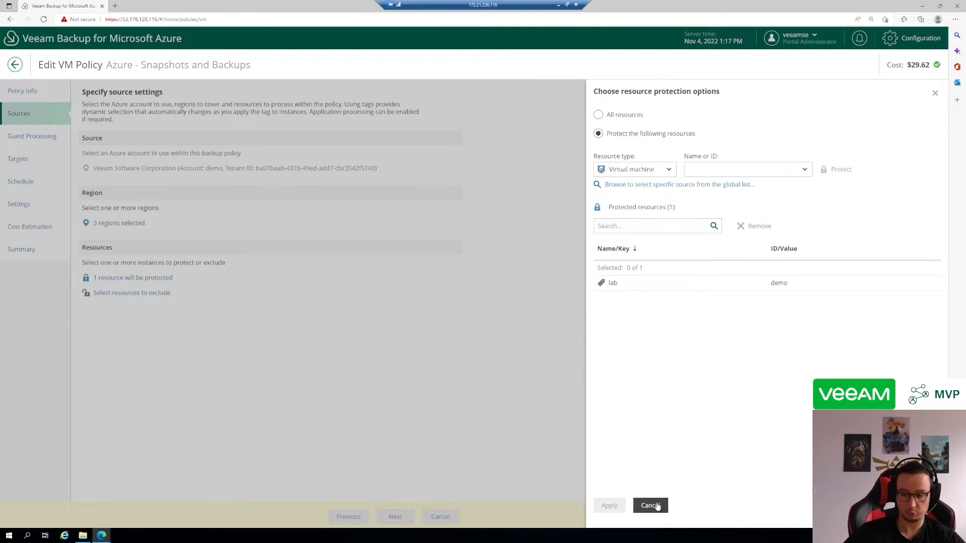
# Examine the policy's guest processing settings, snapshot and backup targets, and daily retention schedule
pyautogui.click(33, 143)
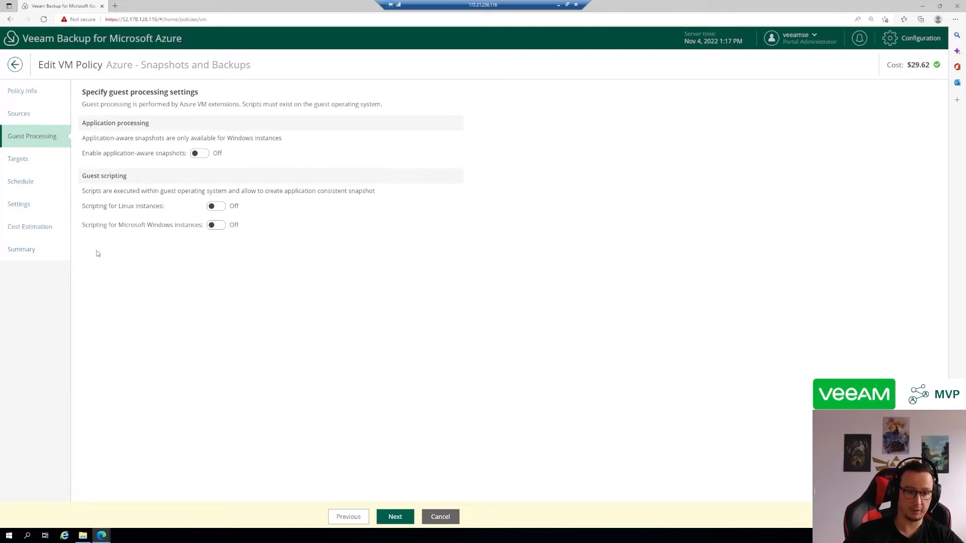
pyautogui.click(34, 162)
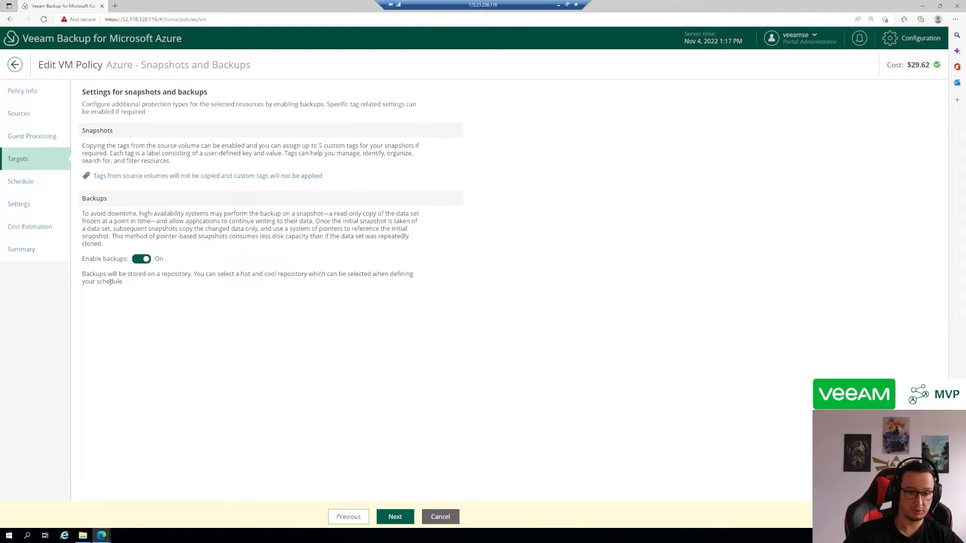
pyautogui.click(31, 182)
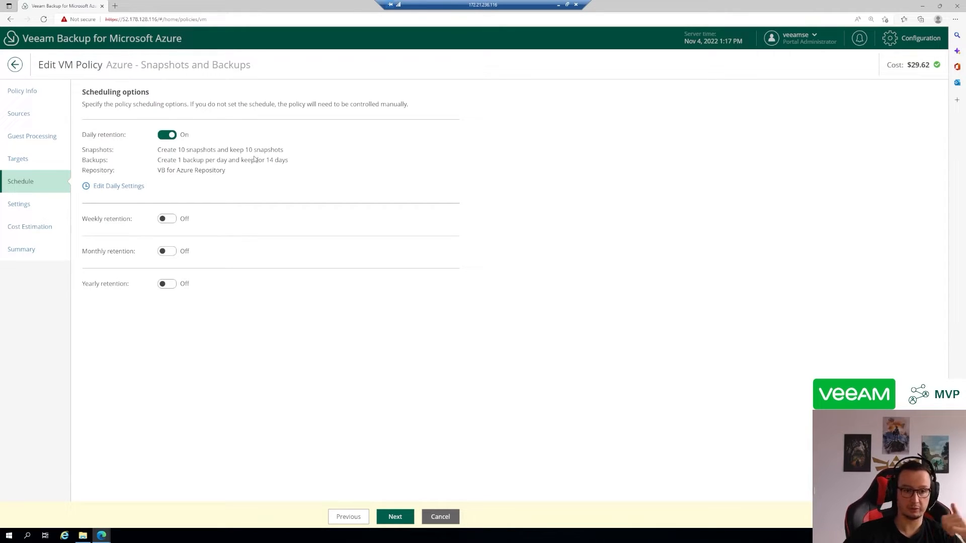
pyautogui.moveTo(234, 172); pyautogui.dragTo(91, 169)
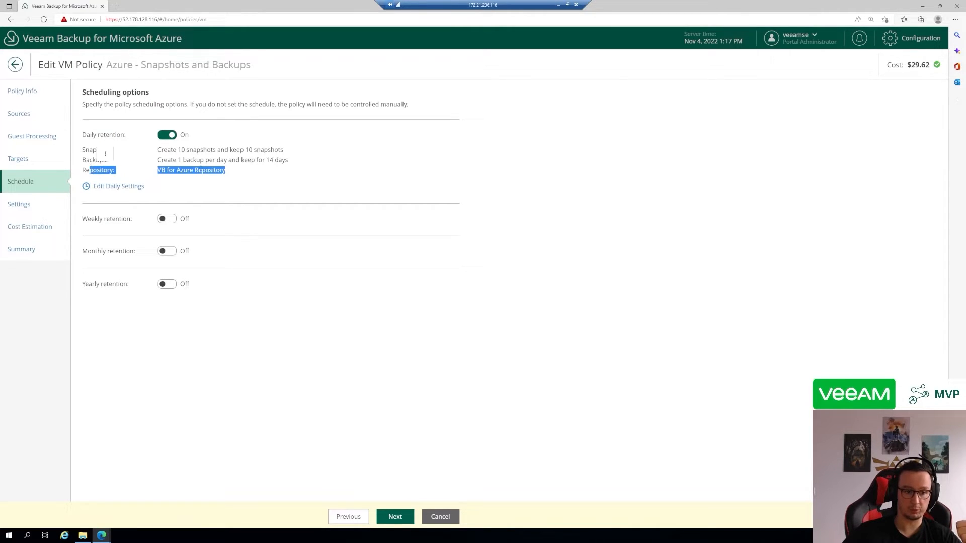
pyautogui.click(91, 170)
# Enable weekly, monthly and yearly retention in the policy's schedule
pyautogui.click(171, 220)
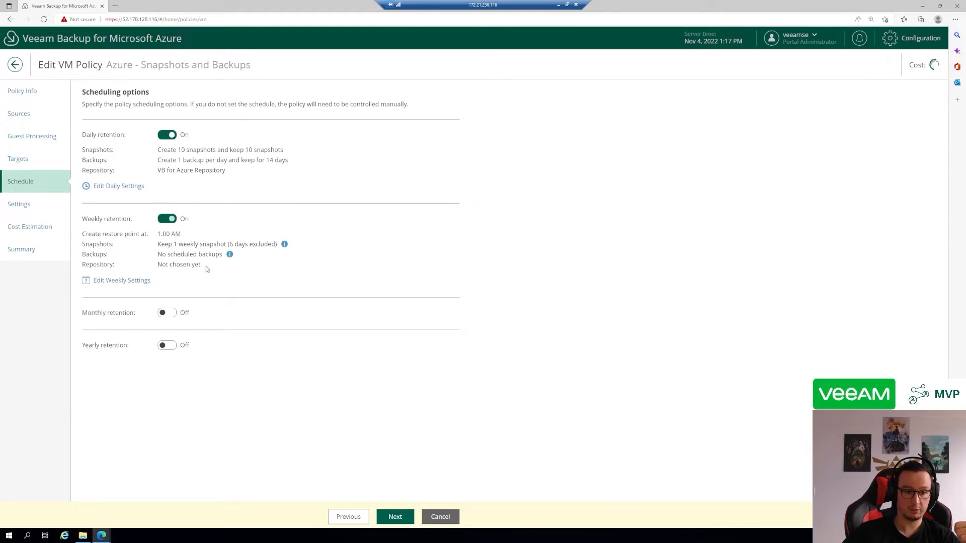
pyautogui.moveTo(208, 269); pyautogui.dragTo(76, 268)
pyautogui.doubleClick(113, 263)
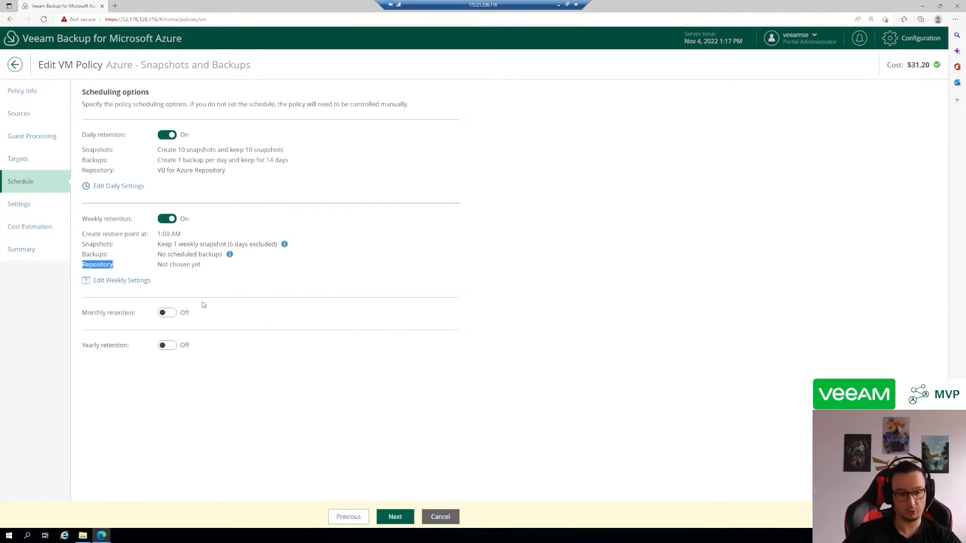
pyautogui.click(169, 312)
pyautogui.moveTo(207, 360); pyautogui.dragTo(98, 340)
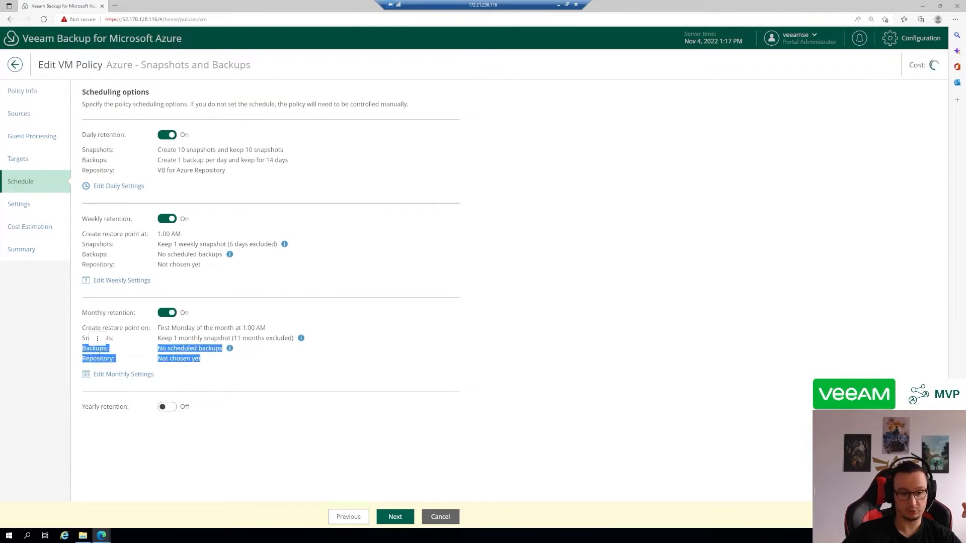
pyautogui.click(165, 379)
pyautogui.click(170, 407)
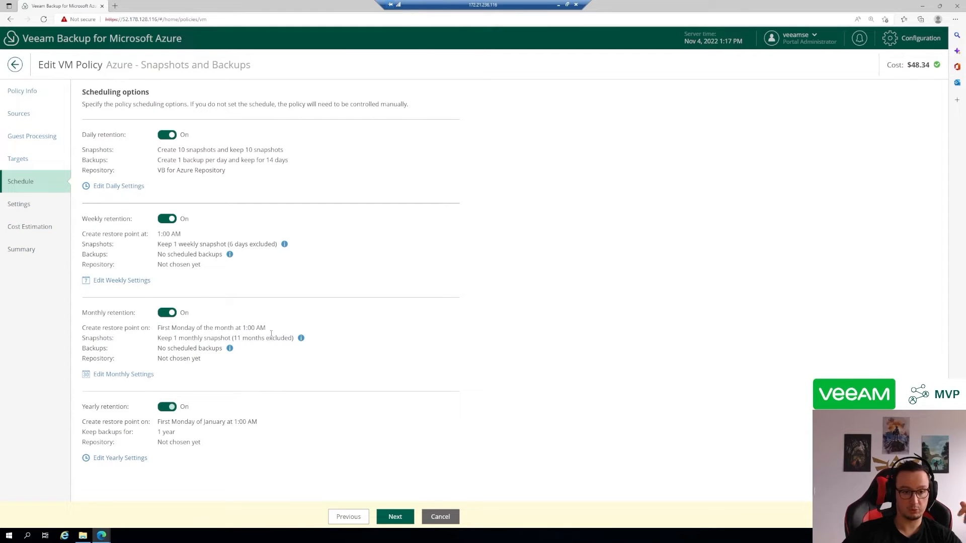
# Turn the yearly, monthly and weekly retention back off
pyautogui.click(170, 407)
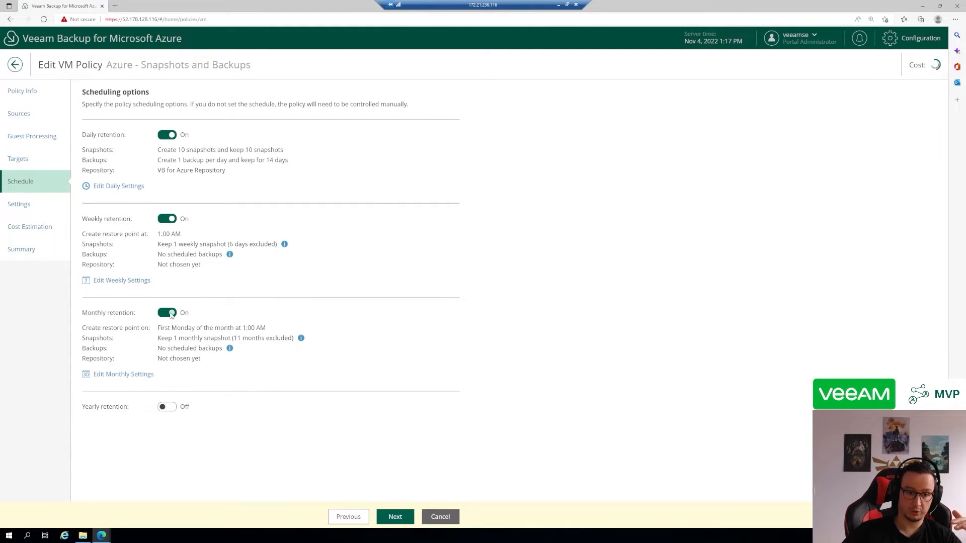
pyautogui.click(168, 312)
pyautogui.click(172, 219)
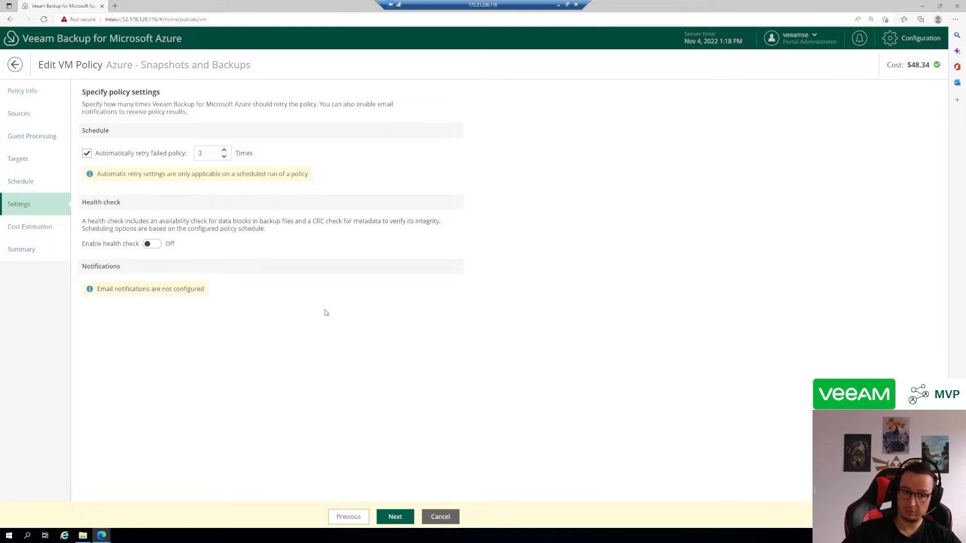
# Examine the policy's cost estimation, including the estimated monthly total and the cost per virtual machine
pyautogui.click(38, 230)
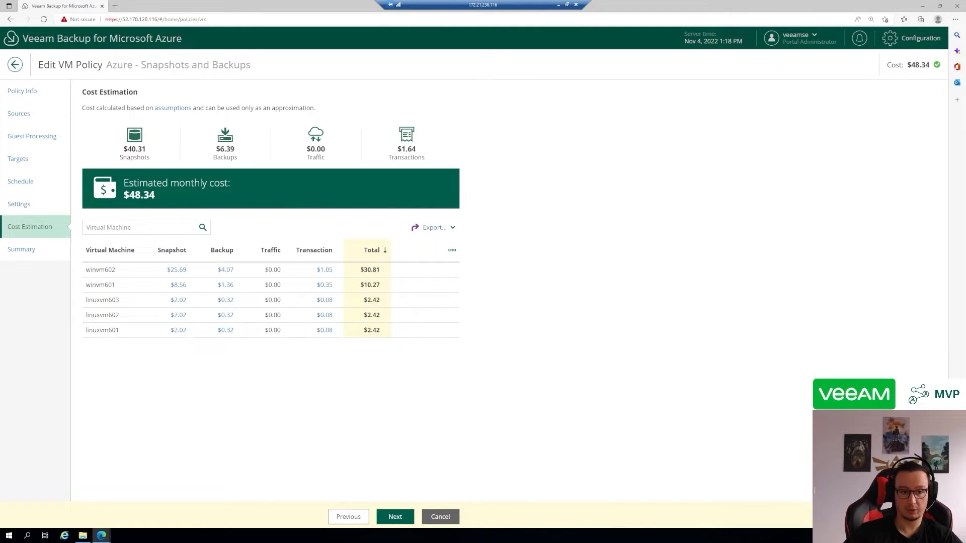
pyautogui.doubleClick(153, 183)
pyautogui.click(241, 182)
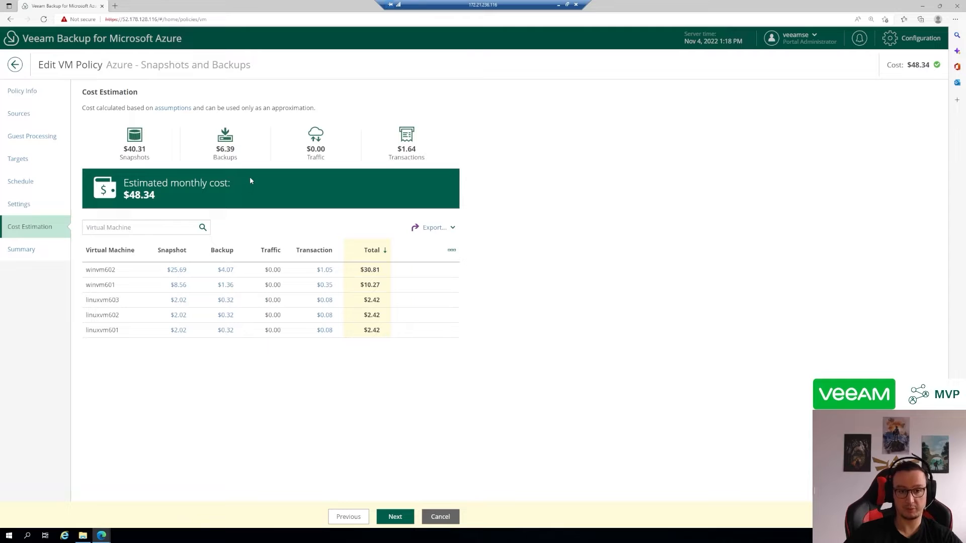
# Examine the assumptions behind the cost estimate: daily churn, compression ratio and disk occupied size
pyautogui.click(177, 111)
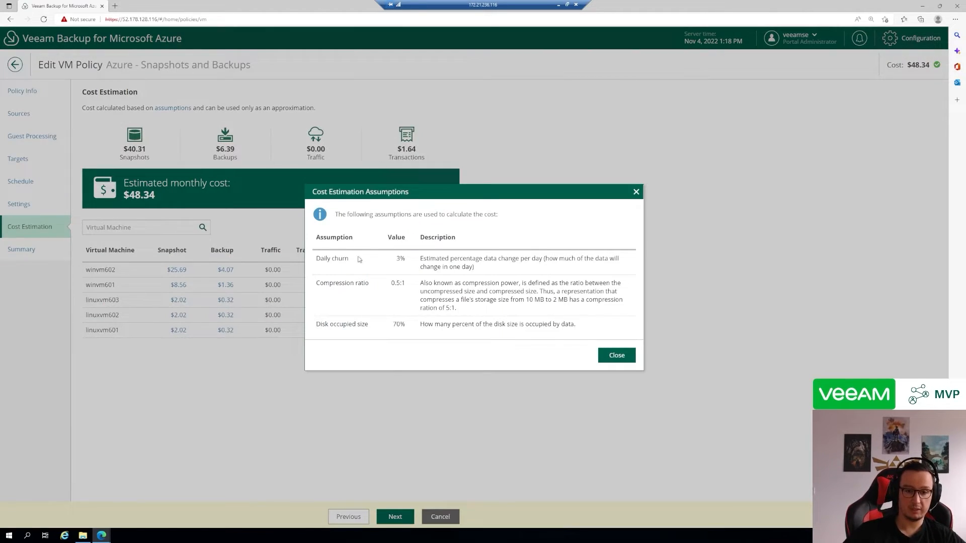
pyautogui.moveTo(348, 259); pyautogui.dragTo(377, 287)
pyautogui.click(372, 267)
pyautogui.click(392, 317)
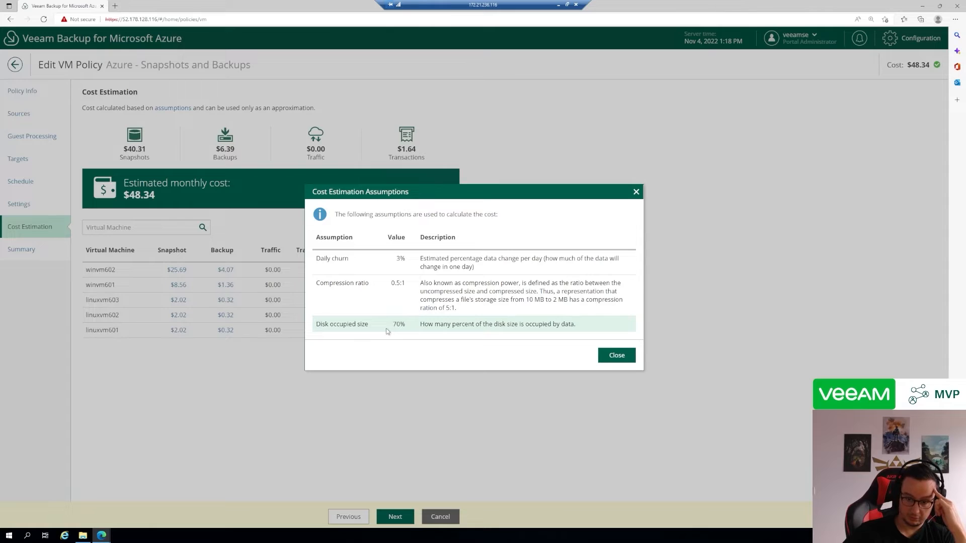
pyautogui.moveTo(316, 324); pyautogui.dragTo(583, 324)
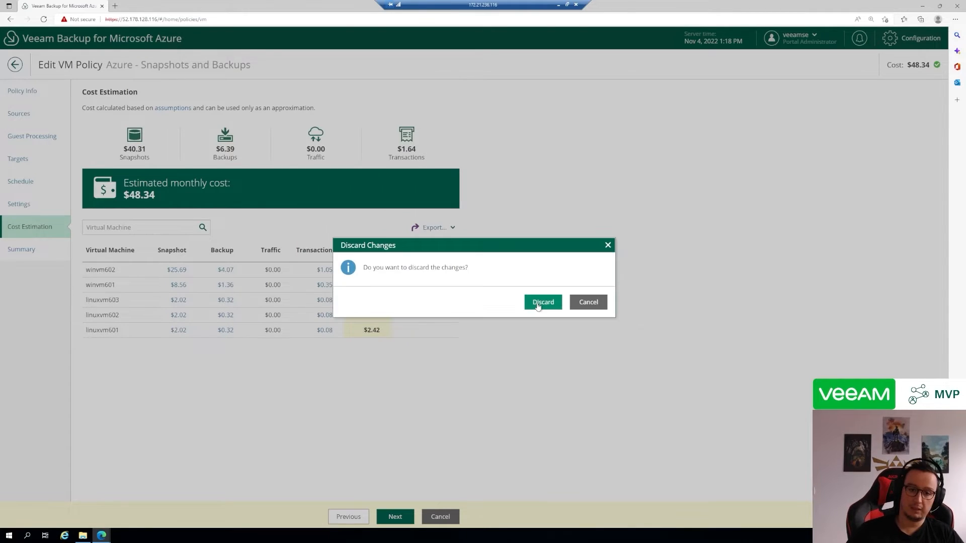
# Discard the policy edits and look through the policy's past snapshot and backup sessions
pyautogui.click(538, 303)
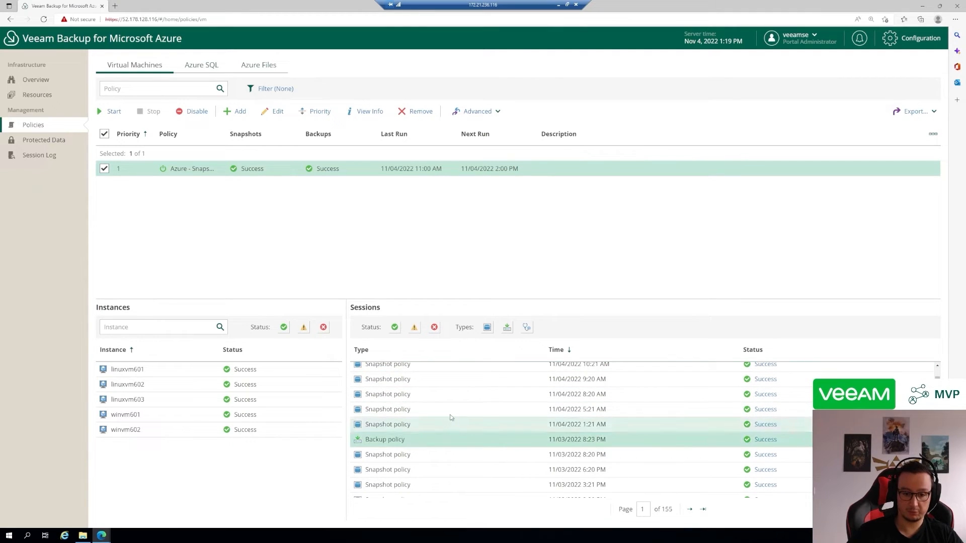
pyautogui.scroll(-2, 441, 407)
pyautogui.scroll(2, 440, 406)
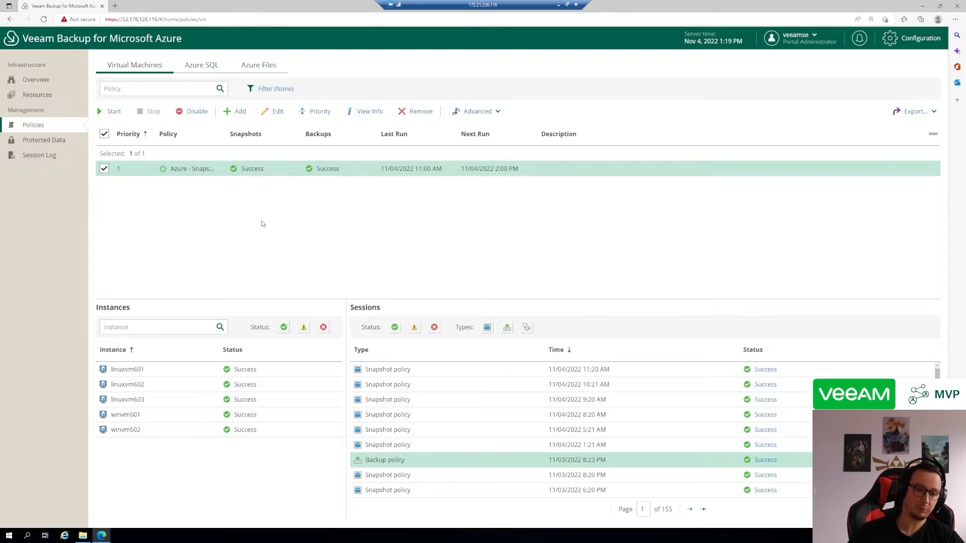
# Examine the protected VM winvm601's available restore points and the restore options for its 11/03/2022 8:00 PM repository backup
pyautogui.click(58, 144)
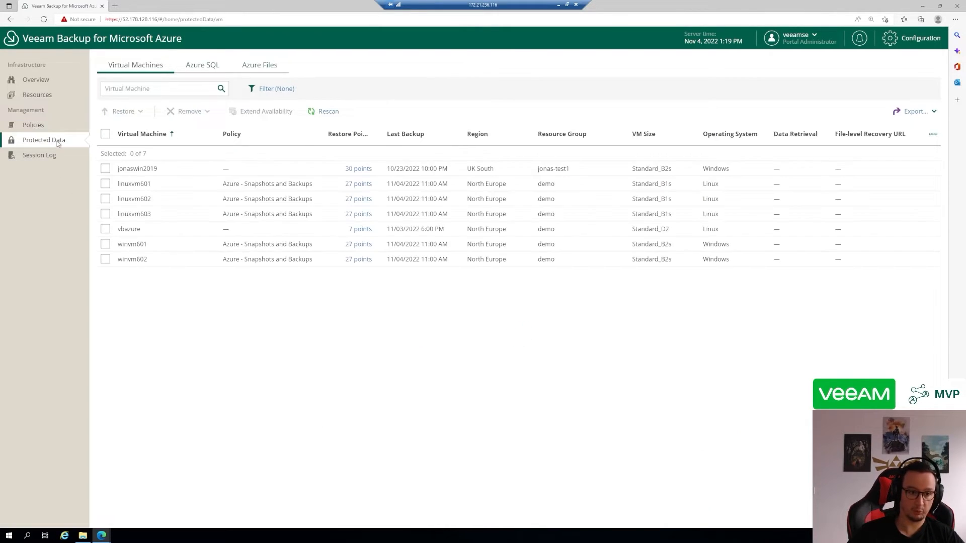
pyautogui.click(106, 200)
pyautogui.click(106, 244)
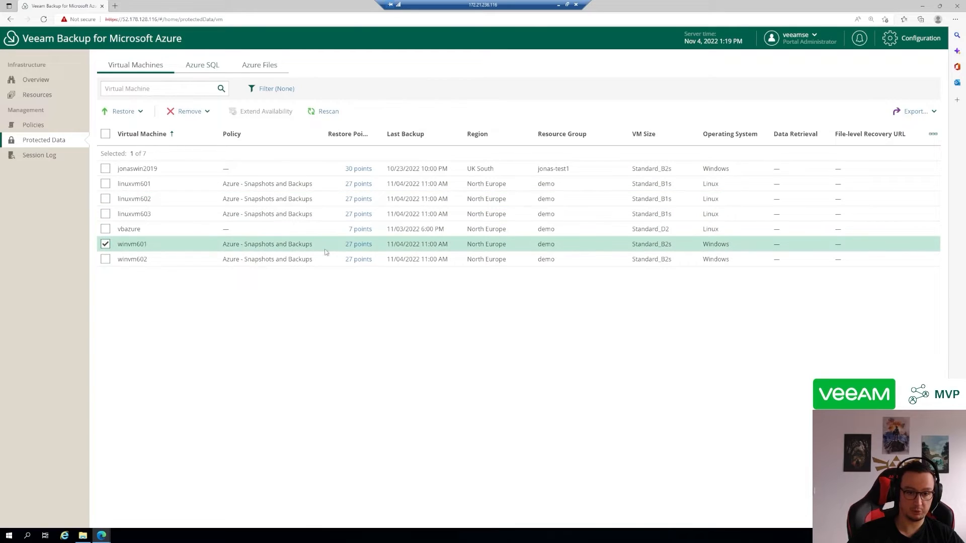
pyautogui.click(367, 245)
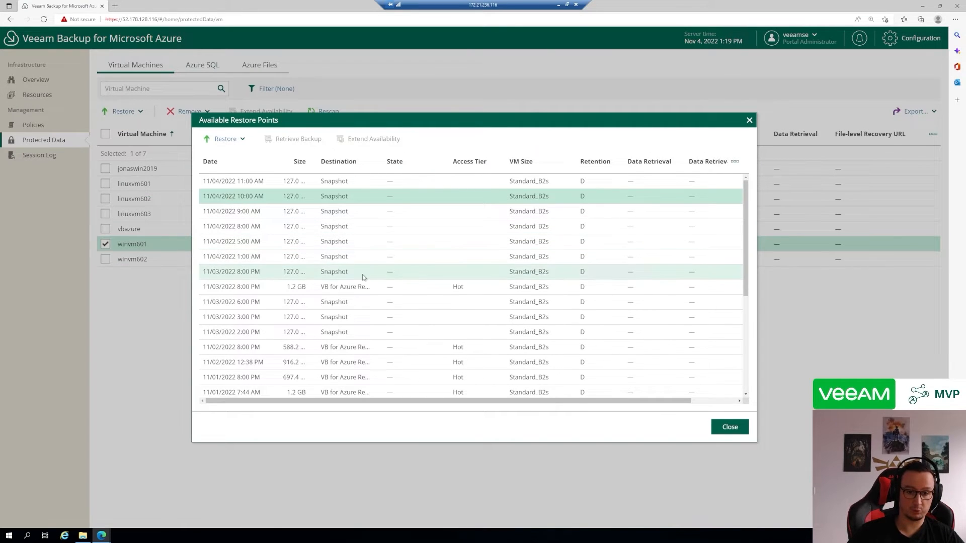
pyautogui.click(417, 288)
pyautogui.scroll(-1, 327, 322)
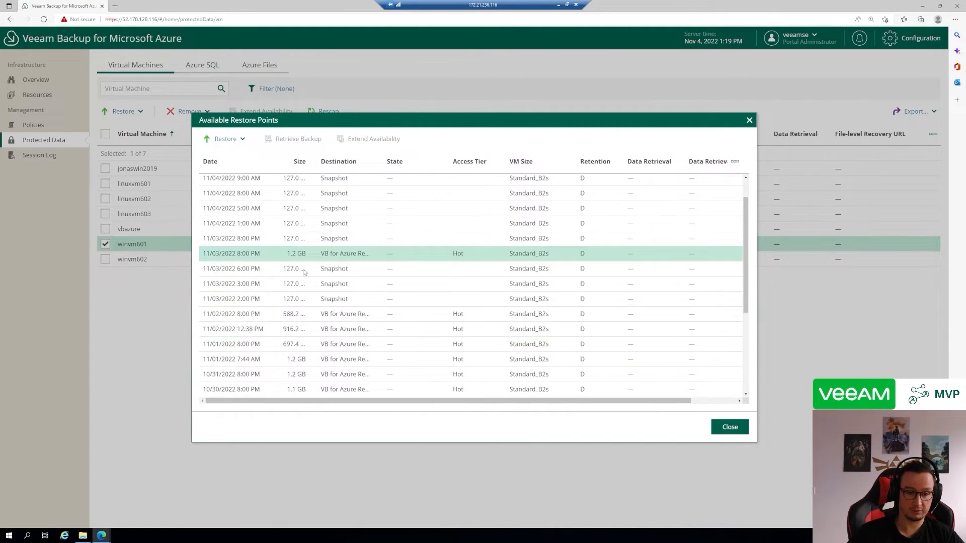
pyautogui.click(245, 139)
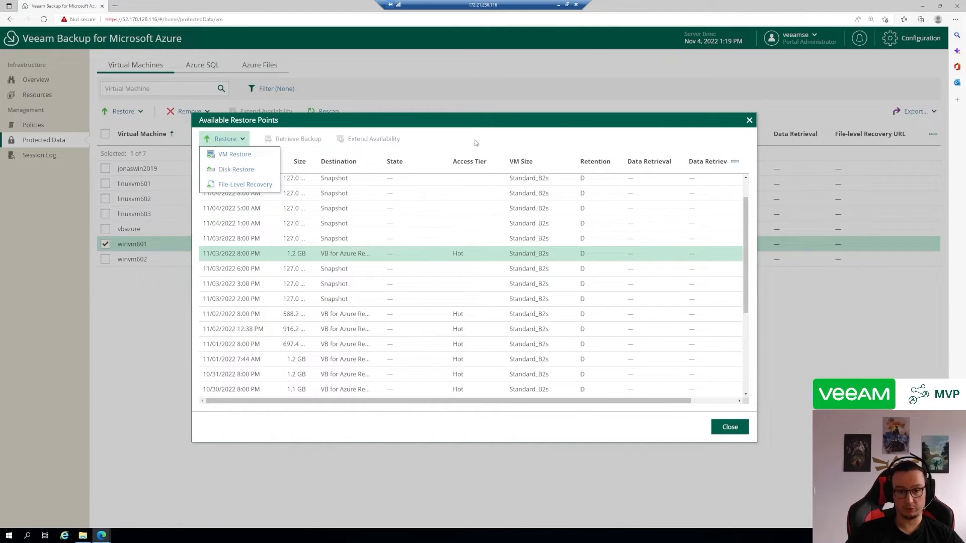
pyautogui.click(749, 120)
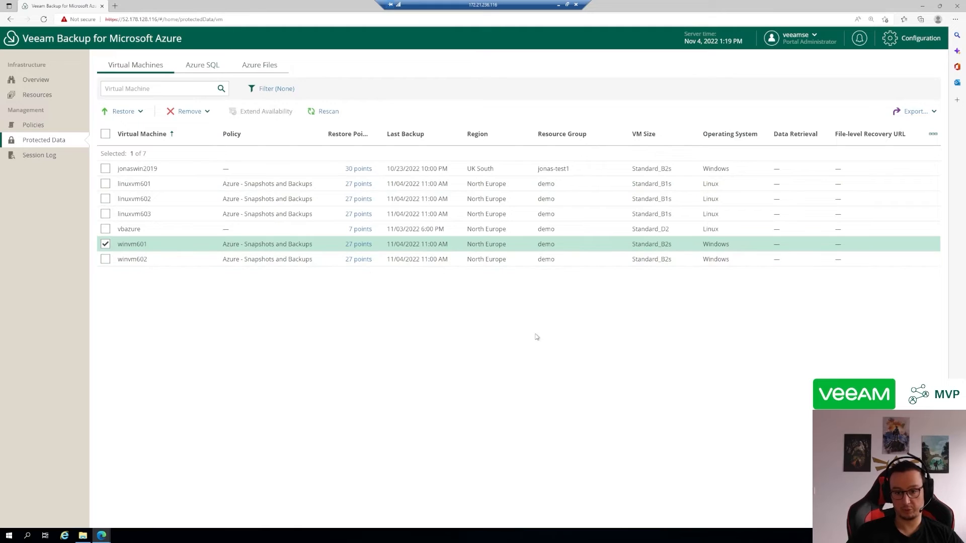
pyautogui.hotkey('alt', 'Tab')
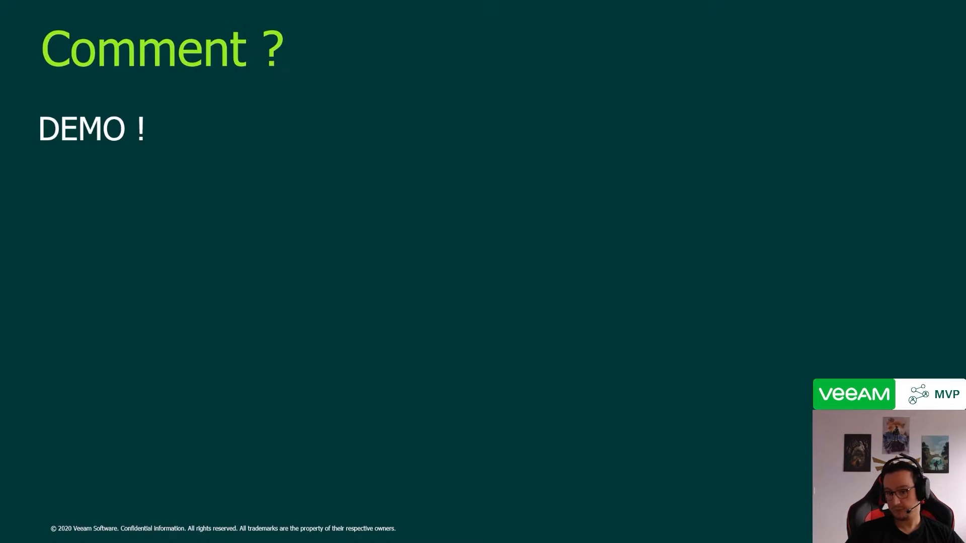
pyautogui.click(440, 286)
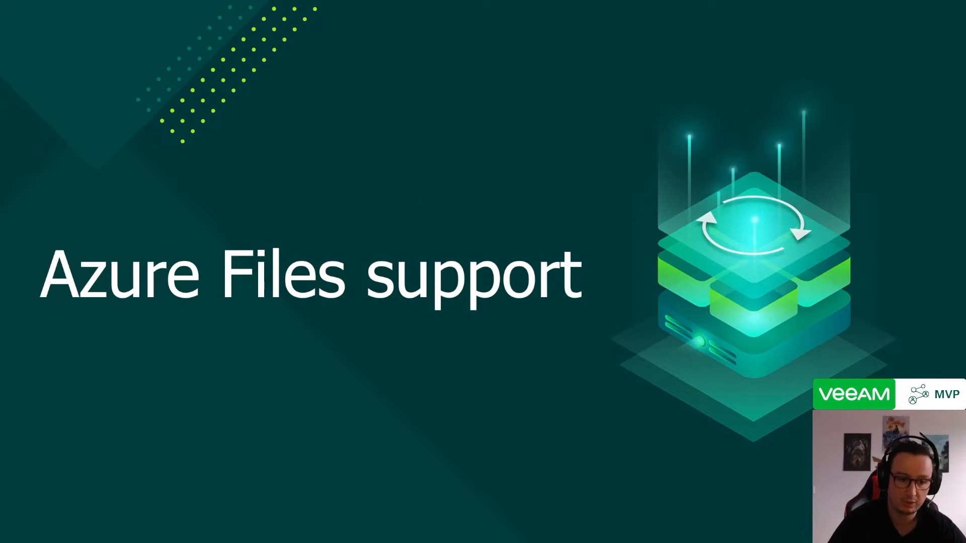
pyautogui.press('Right')
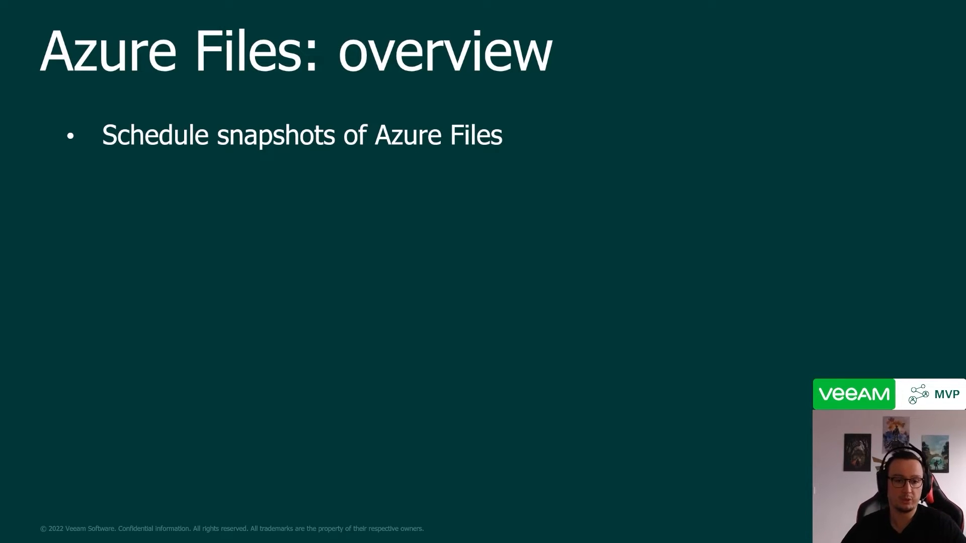
pyautogui.press('Right')
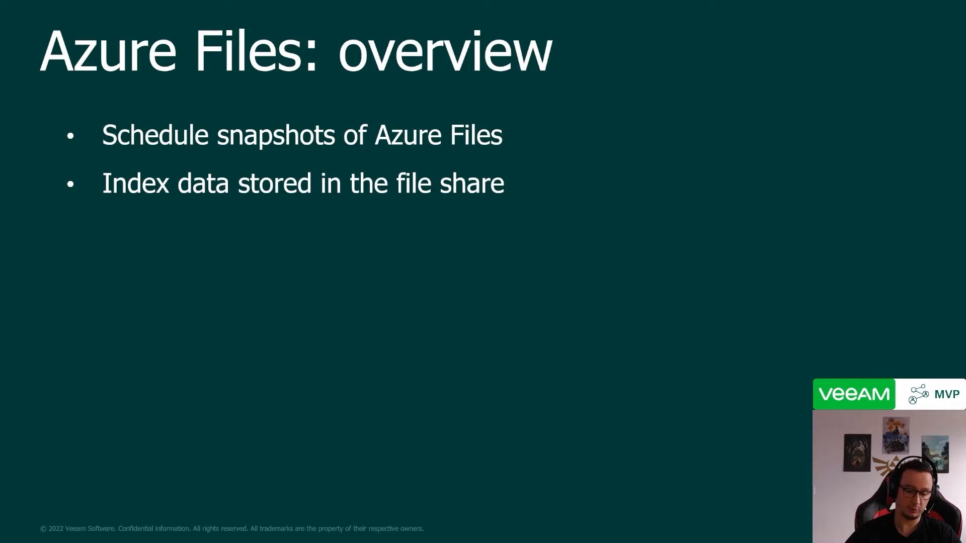
pyautogui.press('Right')
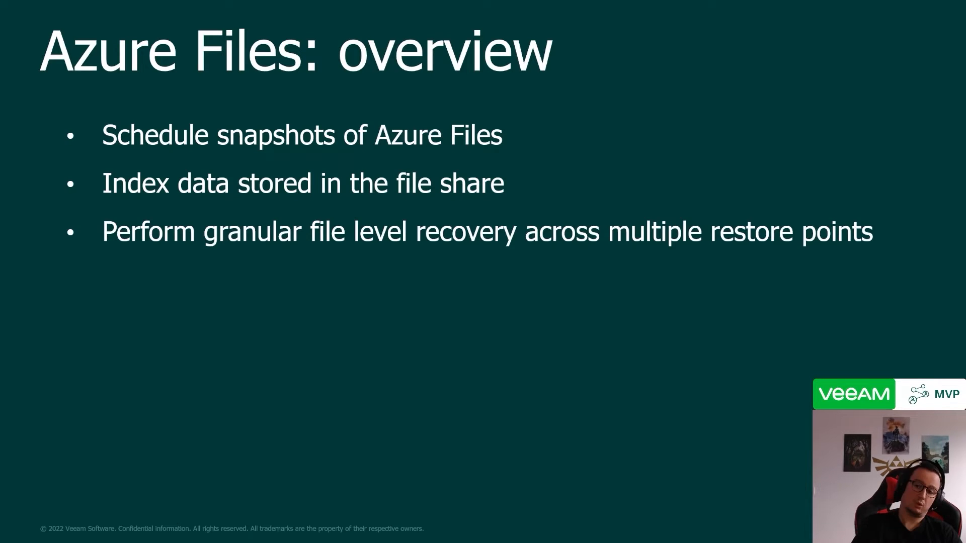